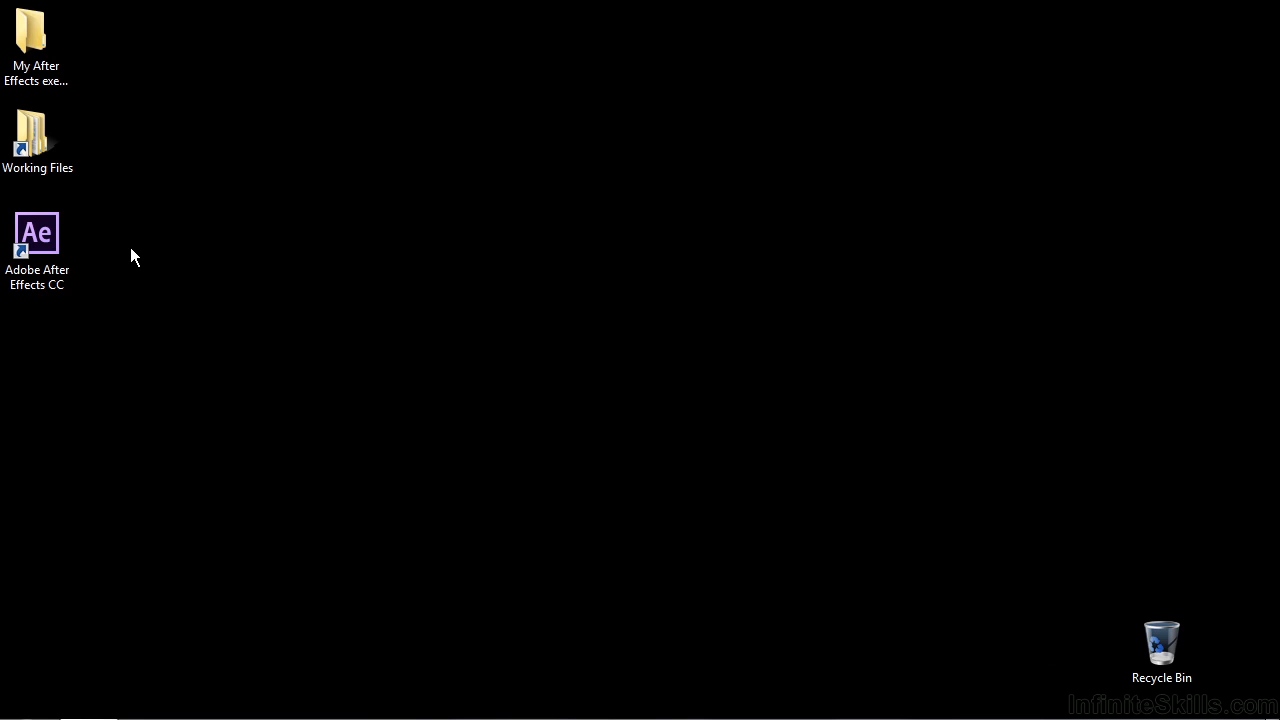
Step: Open the project 2202-rendering.aep from the After Effects projects folder inside Working Files
double_click(40, 142)
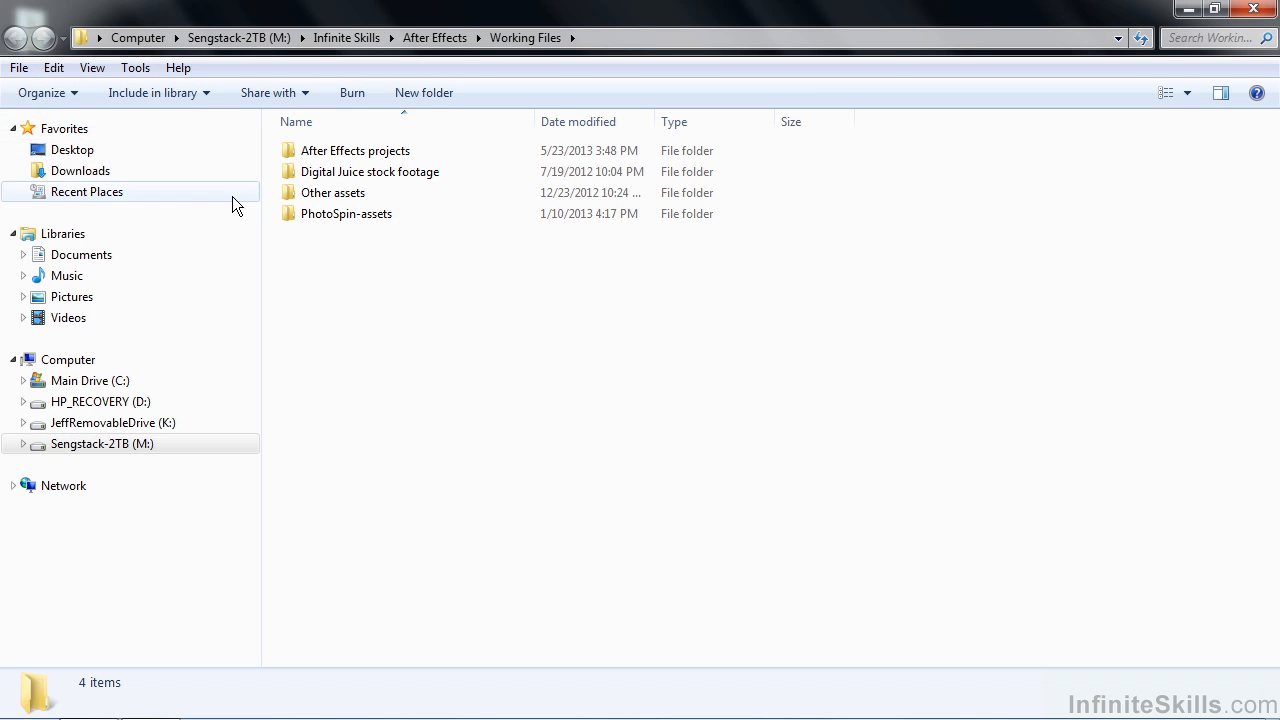
double_click(314, 152)
left_click_drag(1271, 215, 1271, 555)
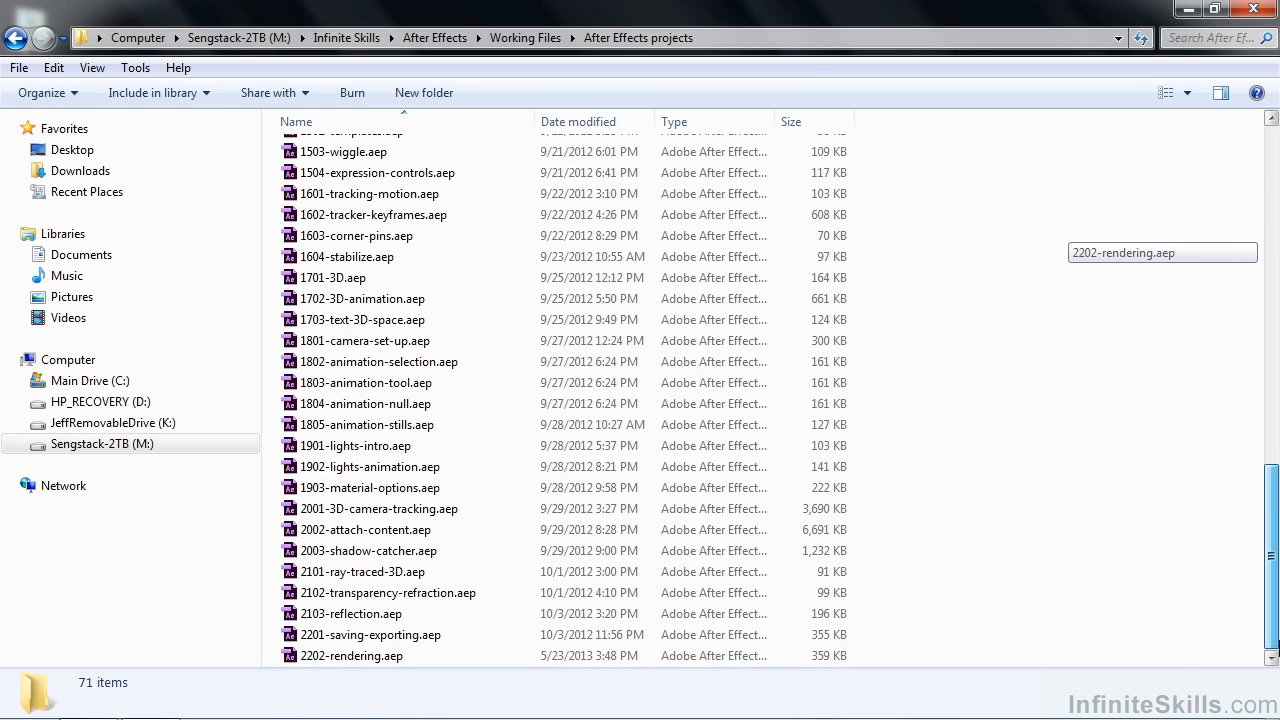
left_click(306, 660)
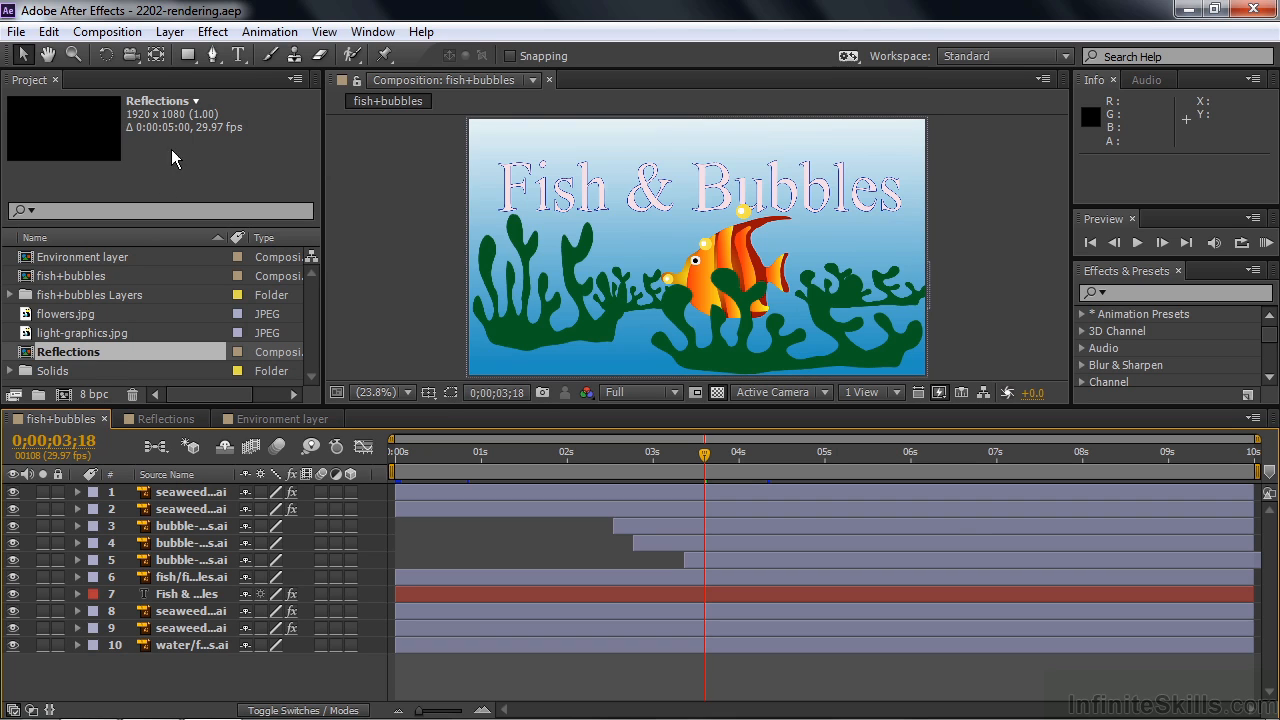
Step: Add the fish+bubbles composition to the render queue
left_click(242, 104)
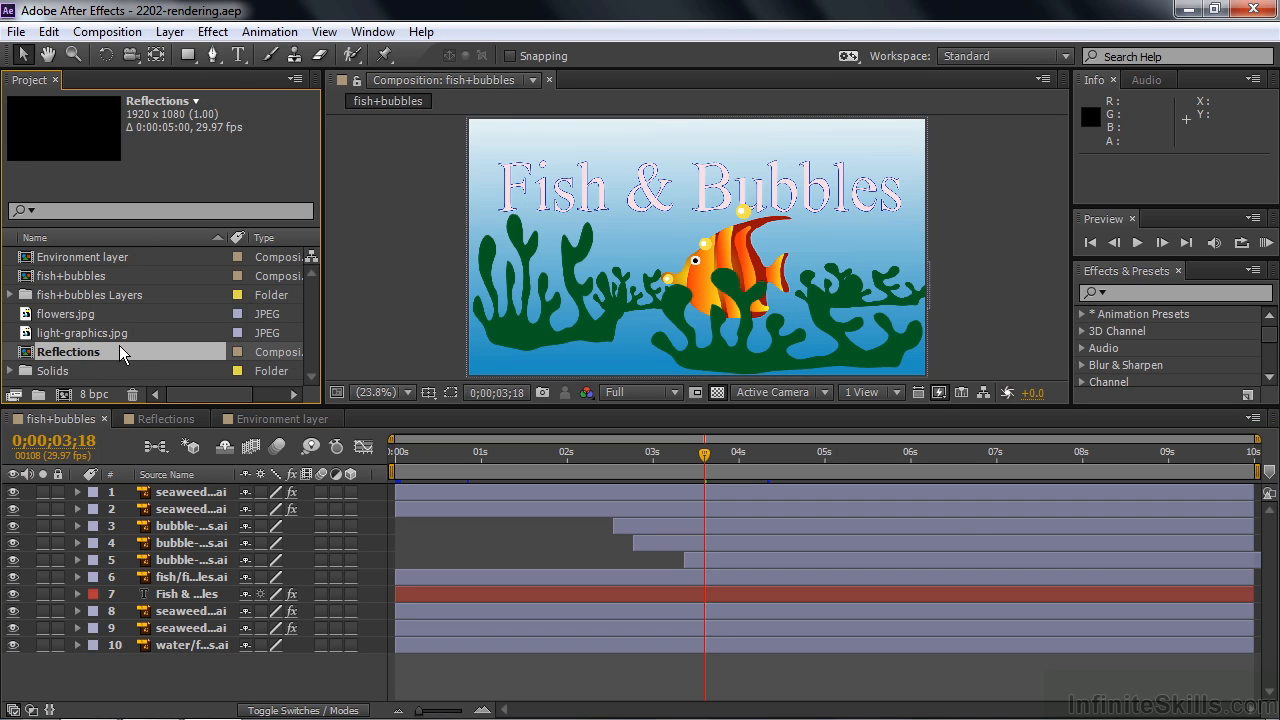
left_click(114, 438)
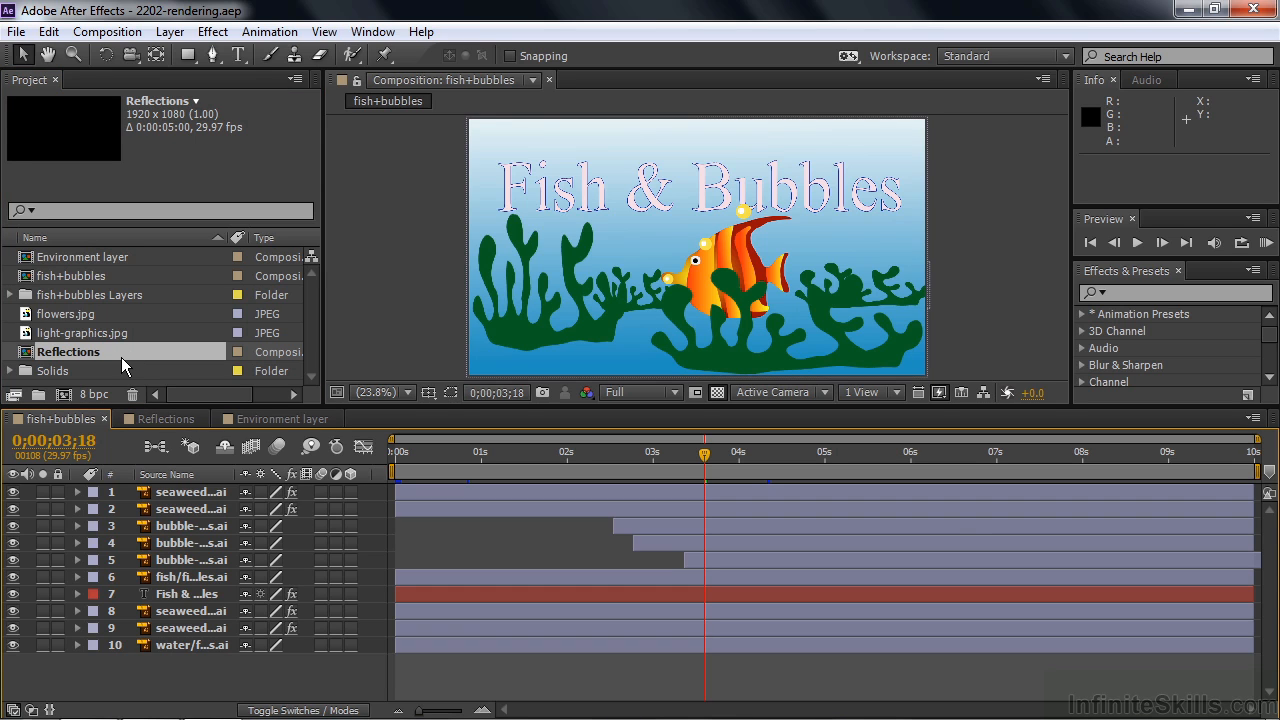
left_click(50, 275)
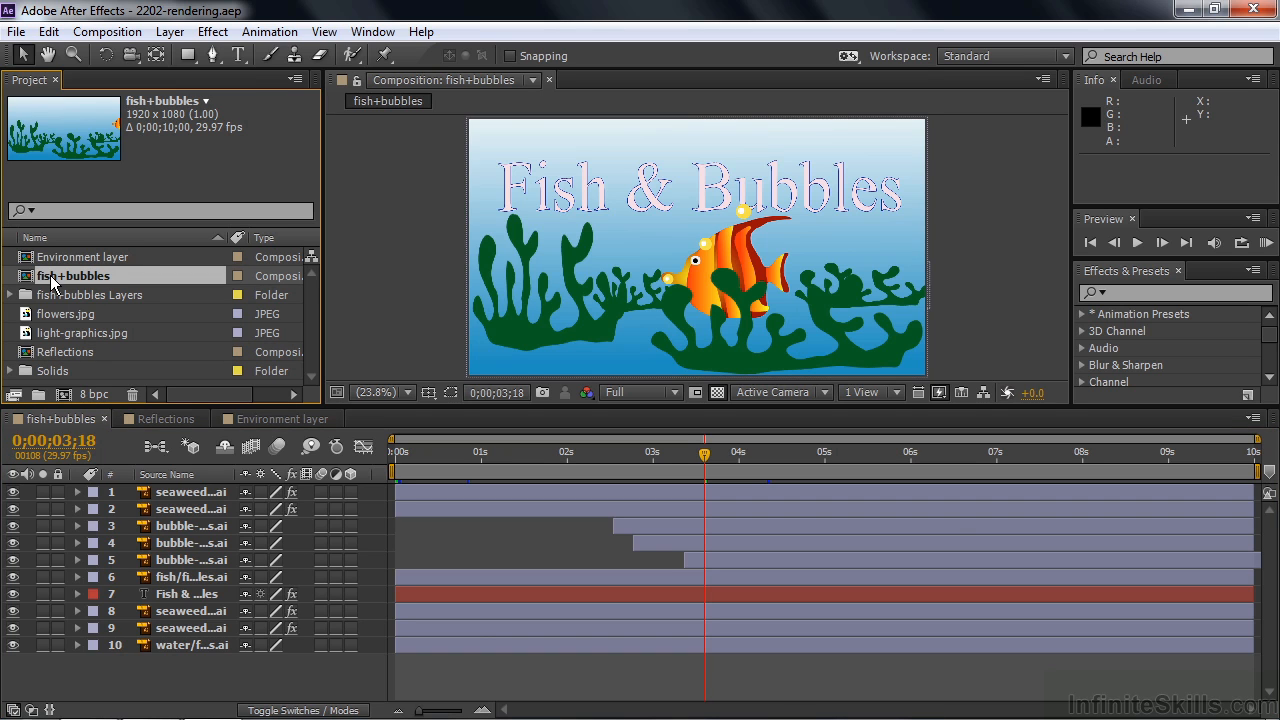
left_click(104, 31)
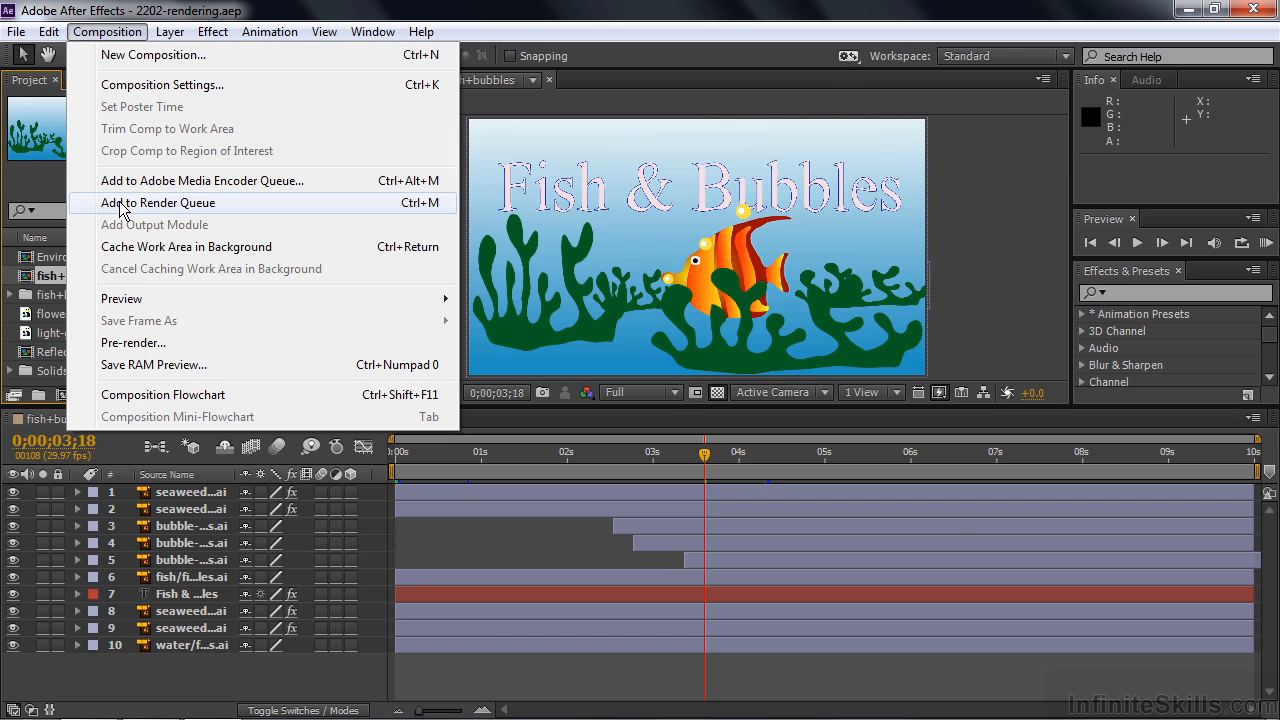
left_click(123, 204)
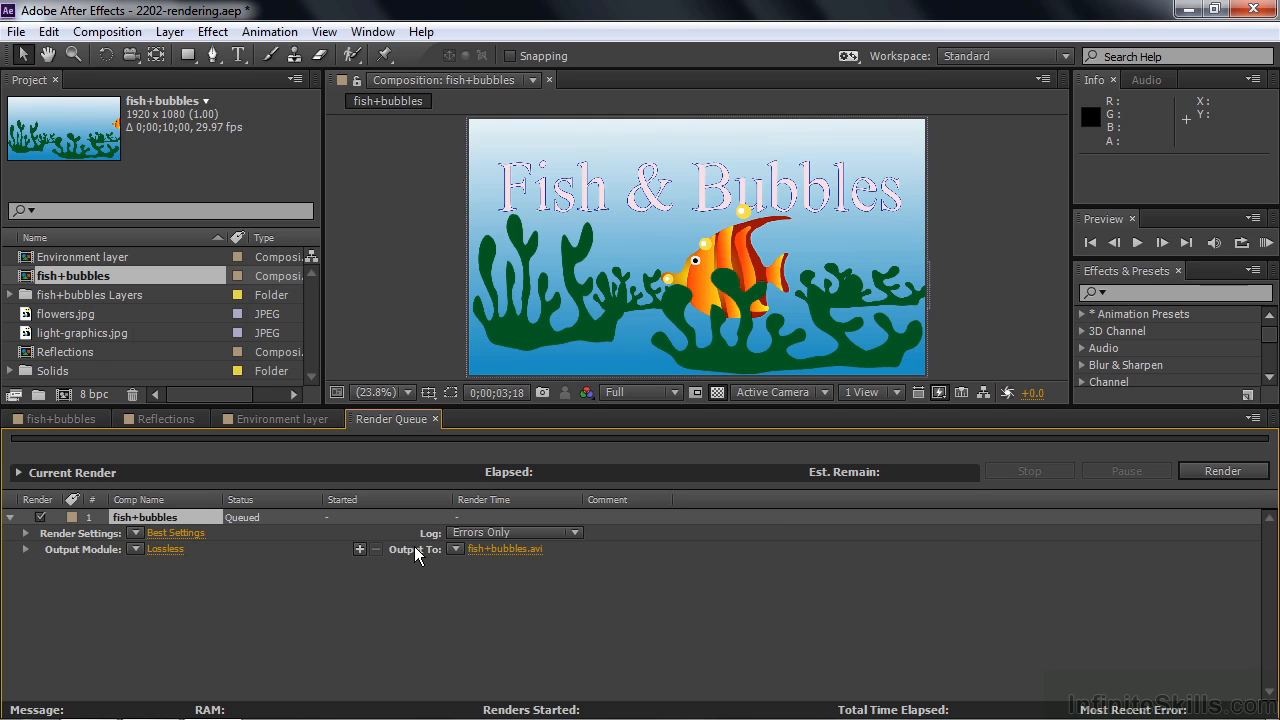
Step: Review the queued item's output module details and set its output format to QuickTime
left_click(25, 550)
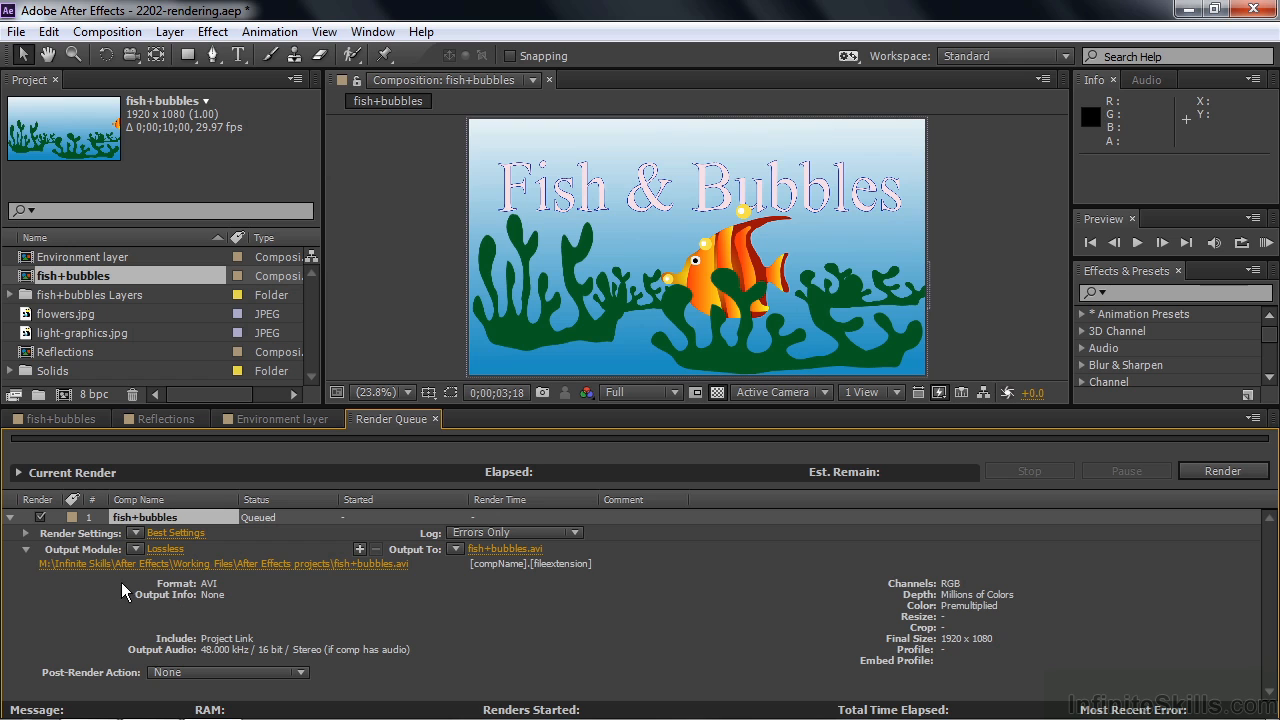
left_click(26, 549)
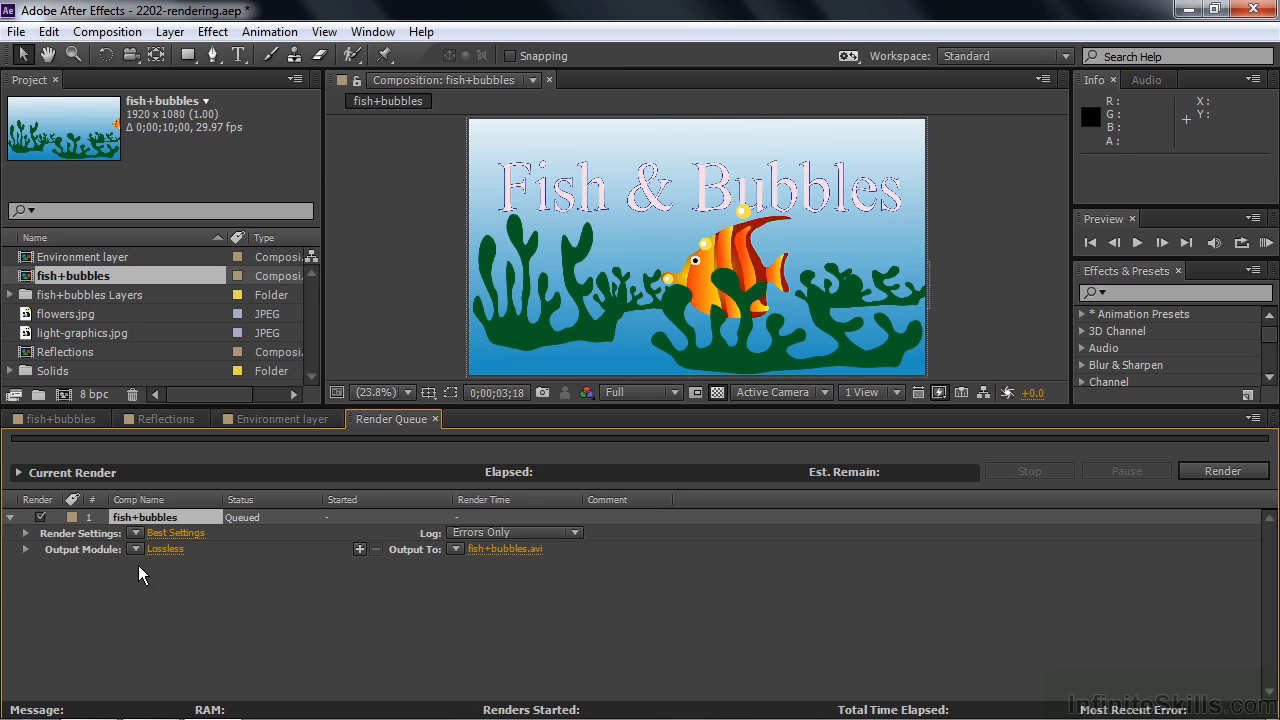
left_click(161, 548)
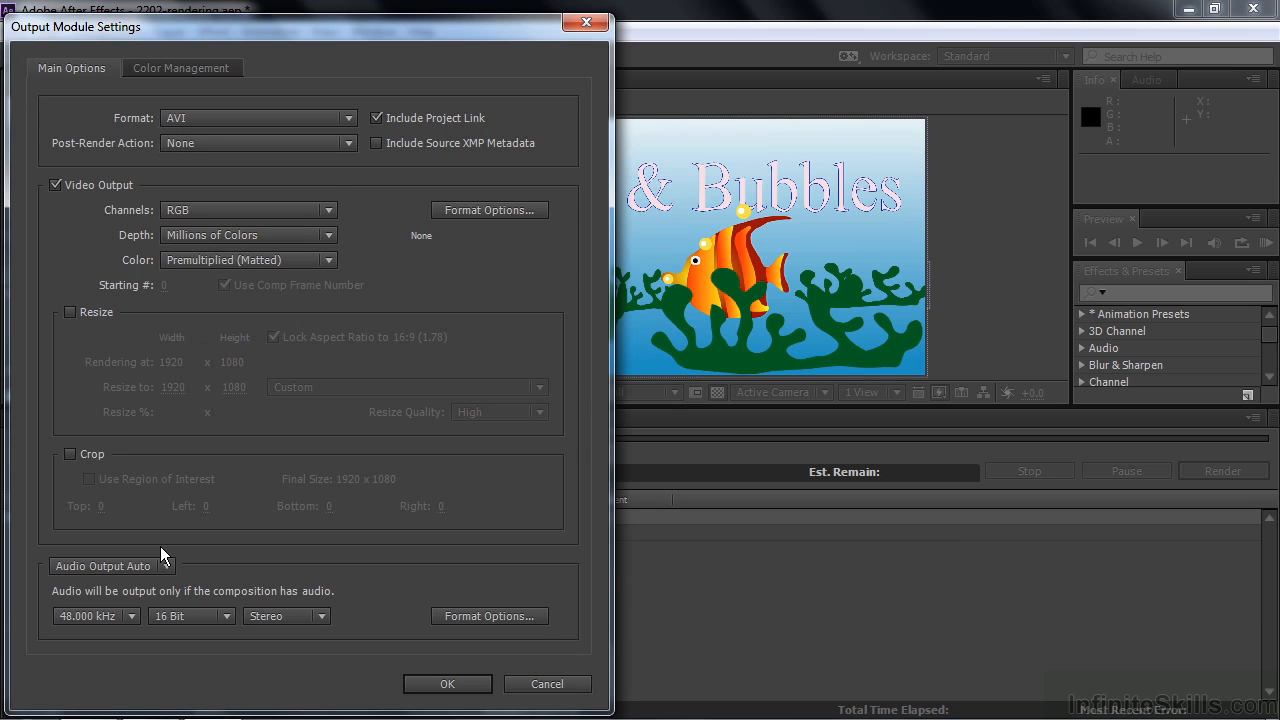
left_click(347, 120)
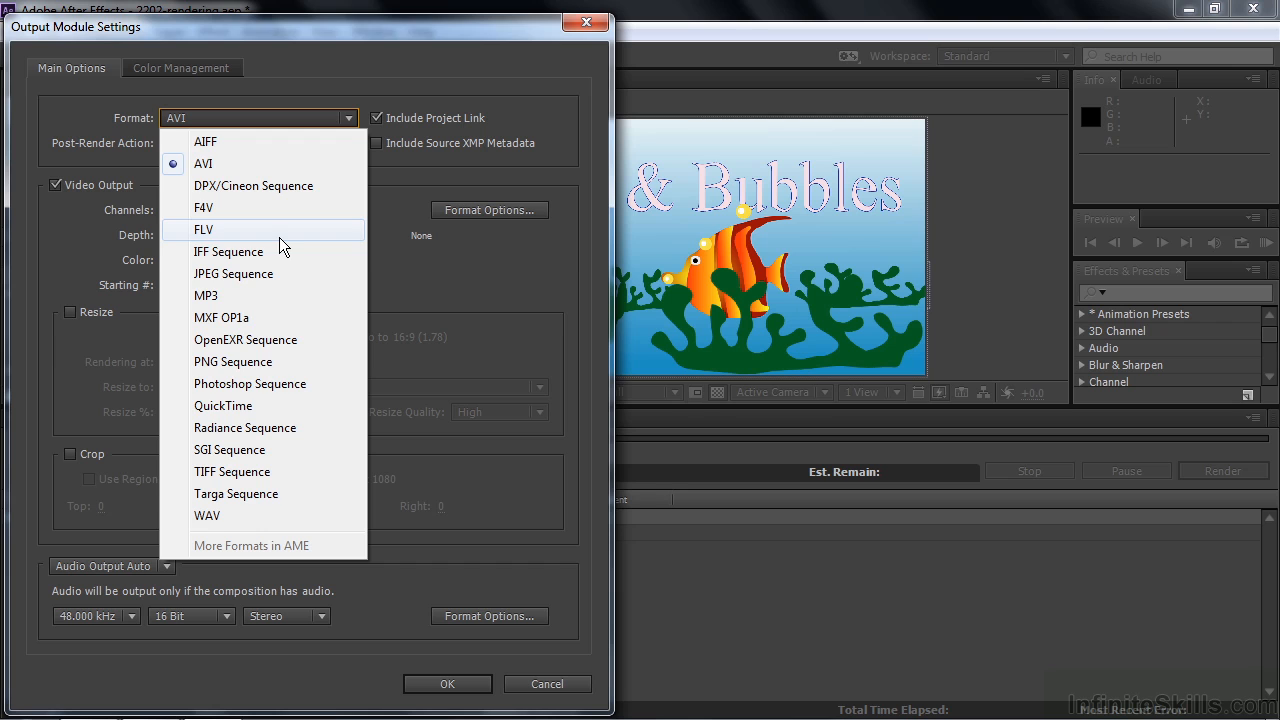
left_click(258, 405)
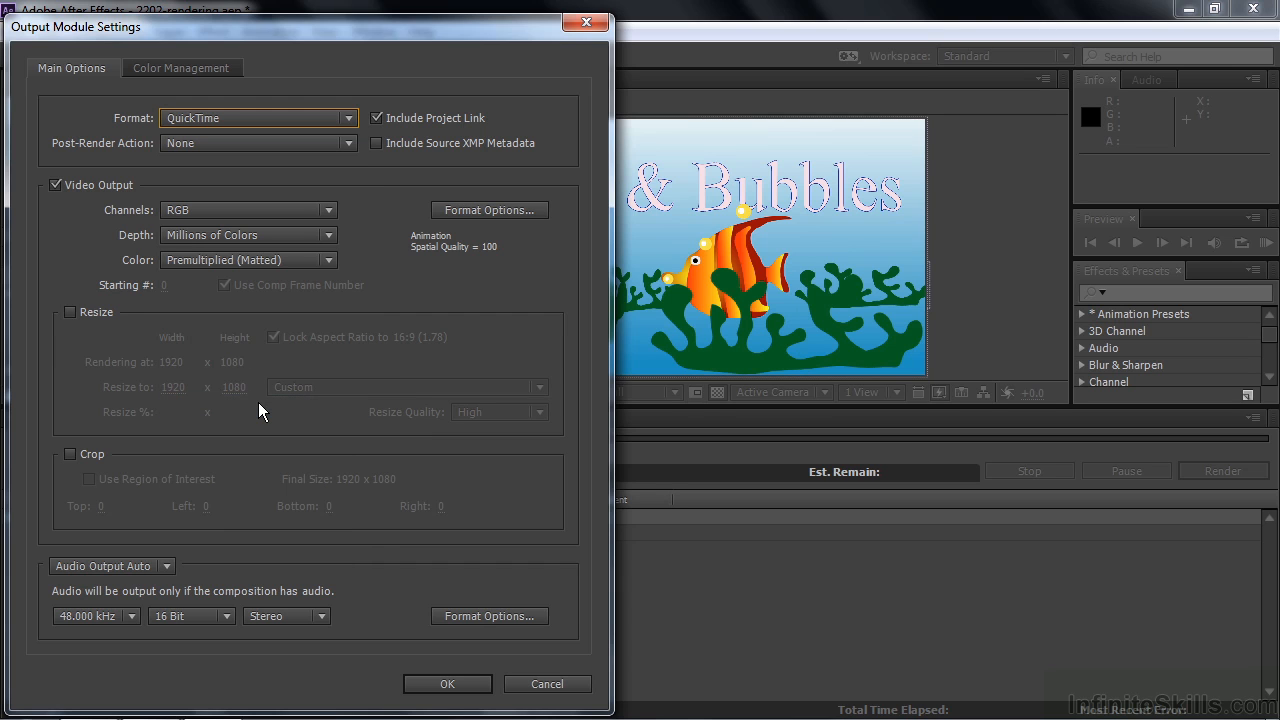
Step: Set the QuickTime video codec to H.264 in the video format options
left_click(505, 213)
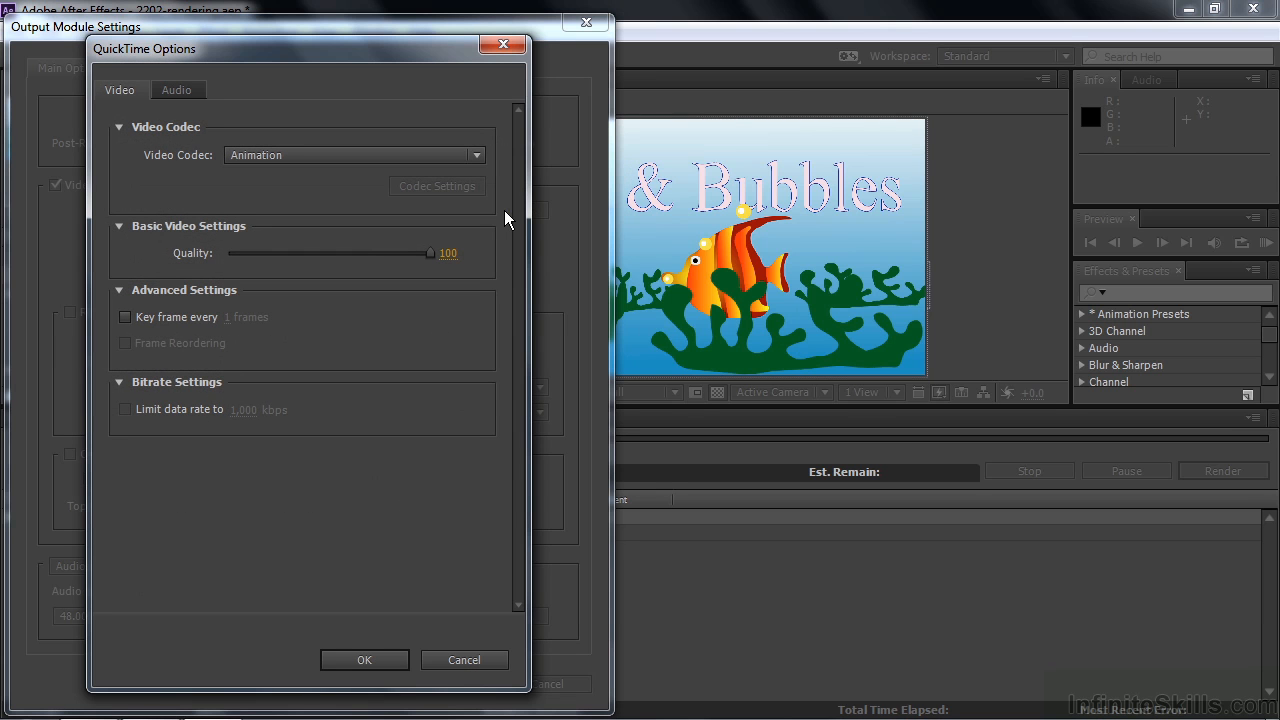
left_click(476, 157)
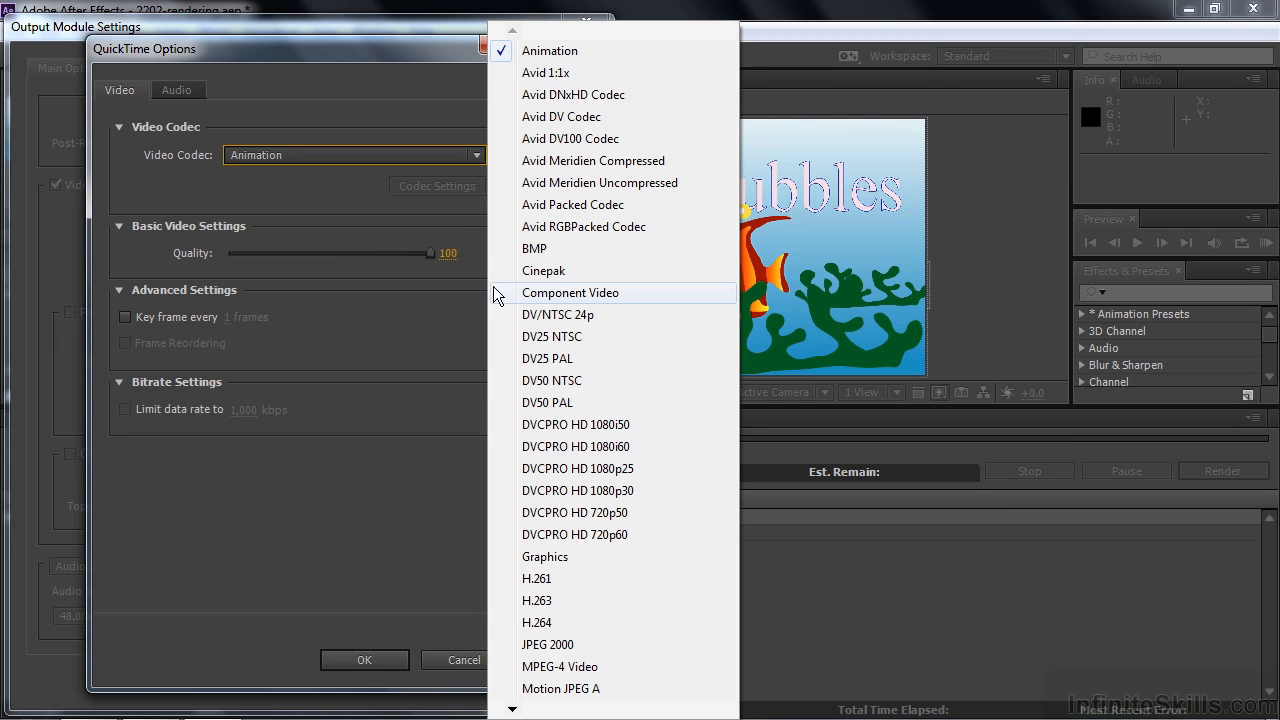
left_click(559, 624)
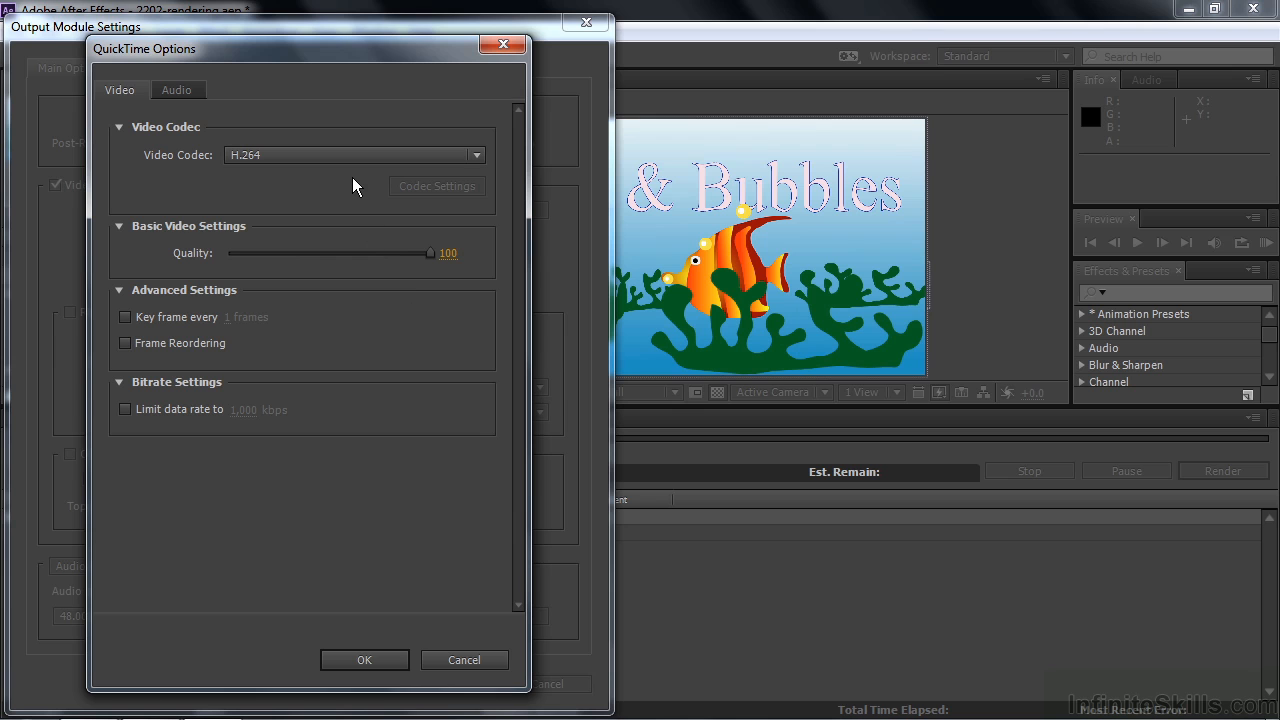
left_click(372, 660)
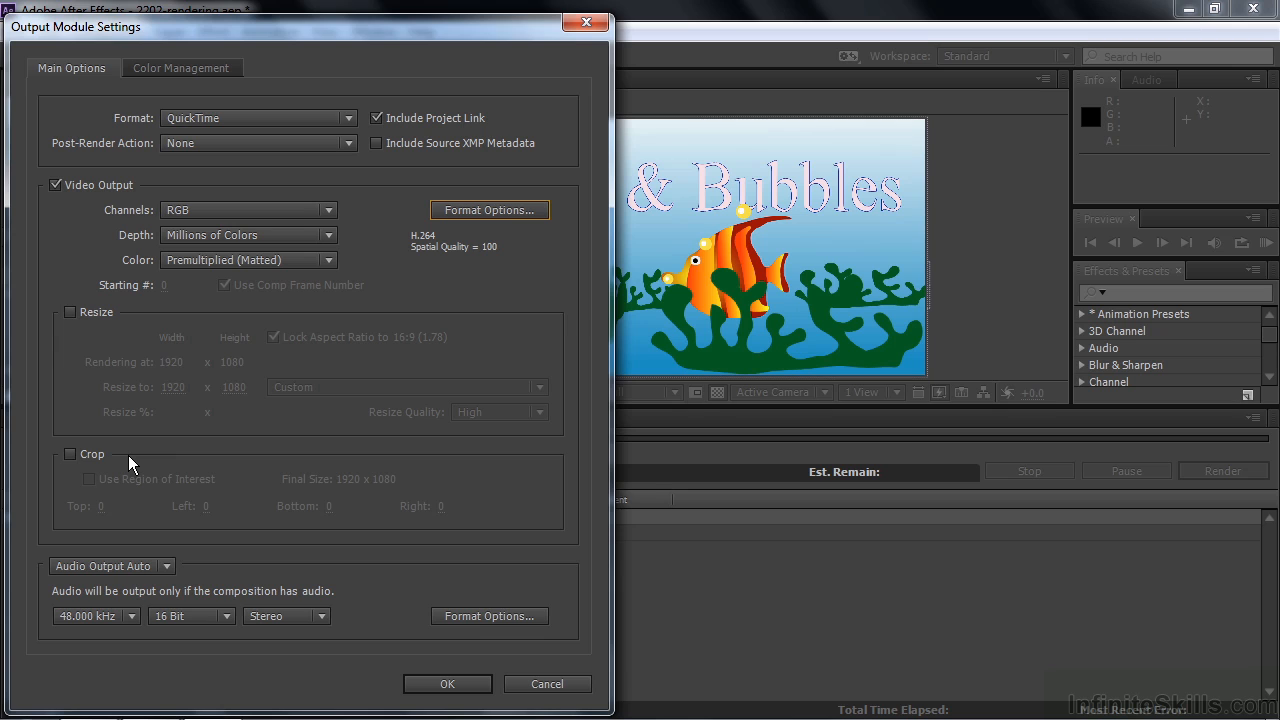
Step: Keep the audio on Audio Output Auto and apply the output module settings
left_click(166, 566)
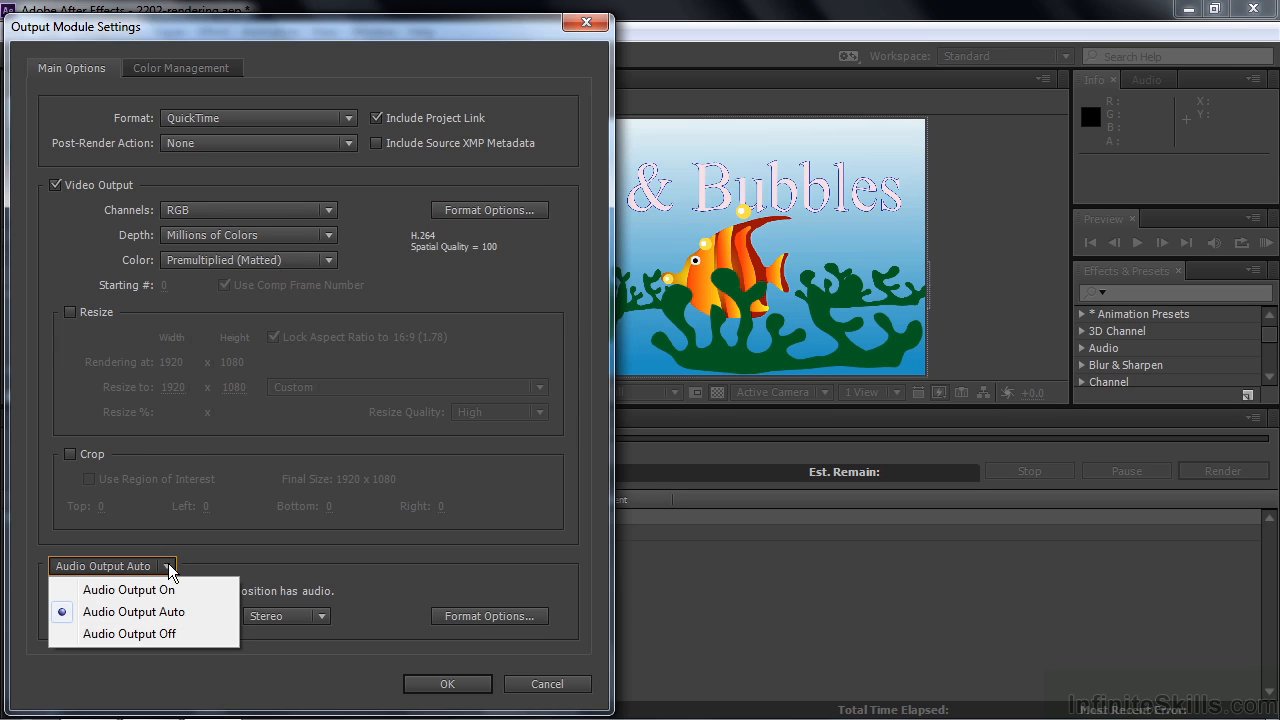
left_click(185, 612)
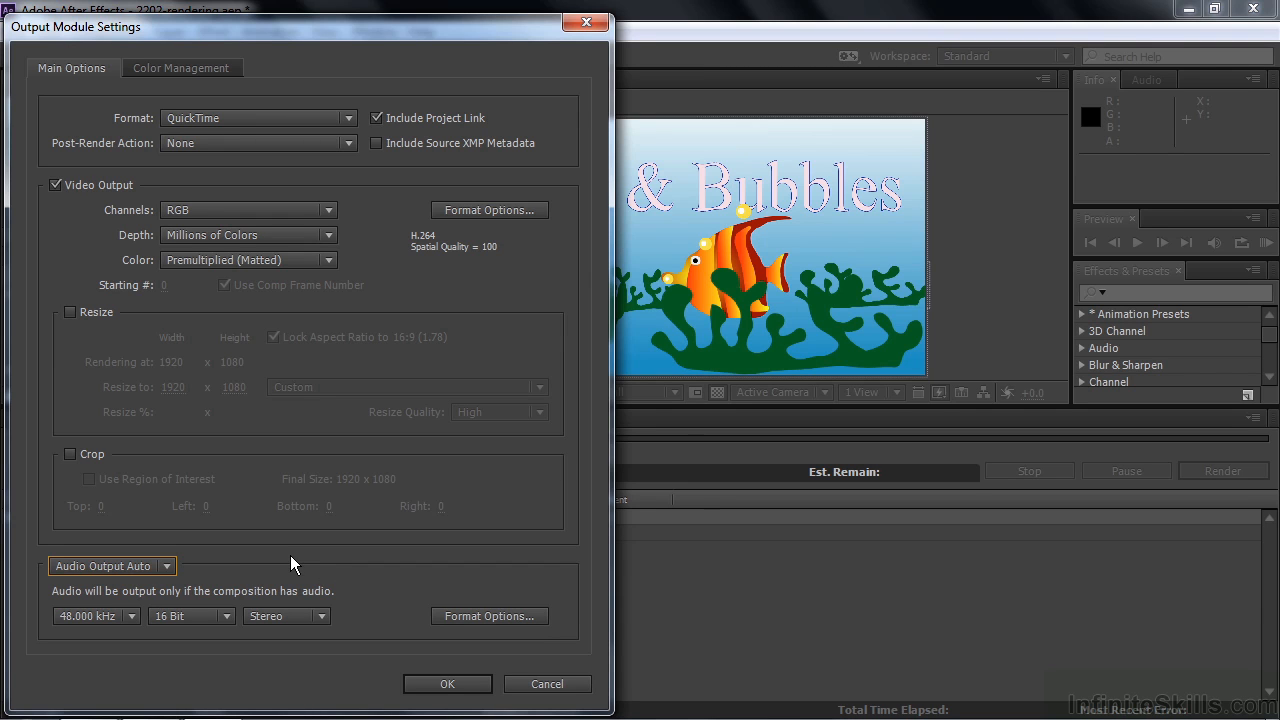
left_click(440, 683)
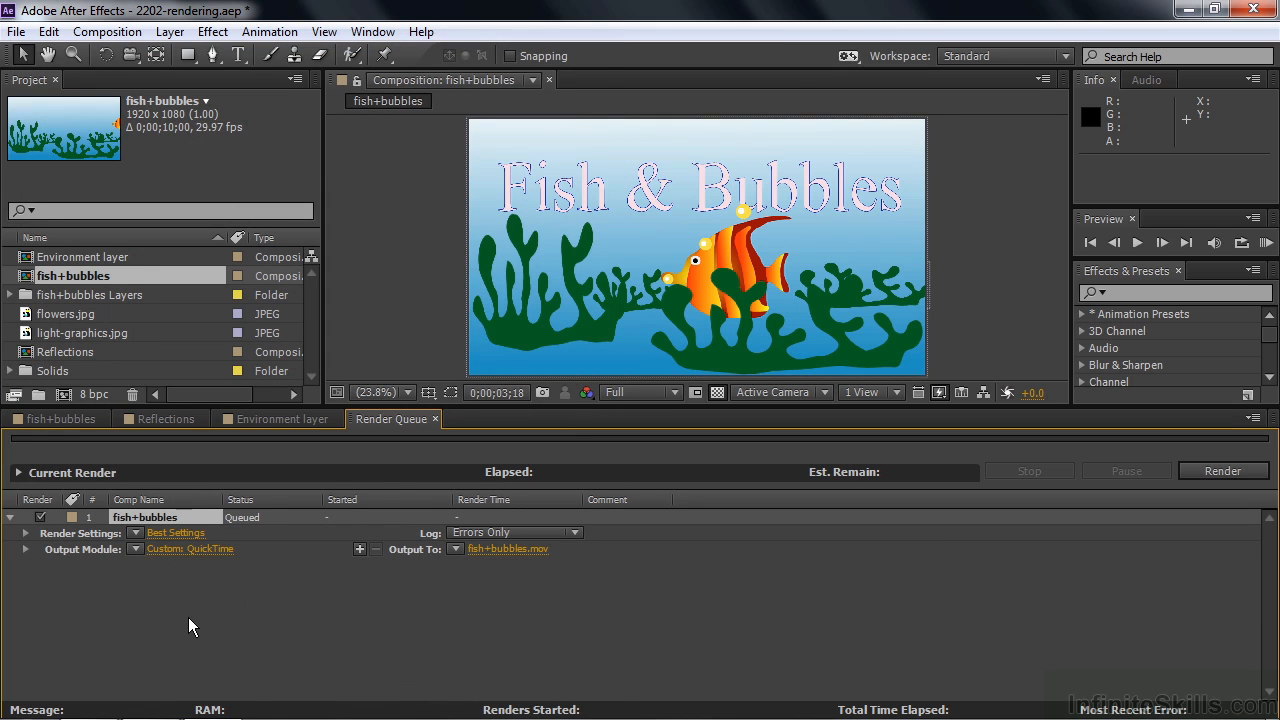
Step: Review the fish+bubbles render settings and set the color depth to 16 bits per channel
left_click(26, 533)
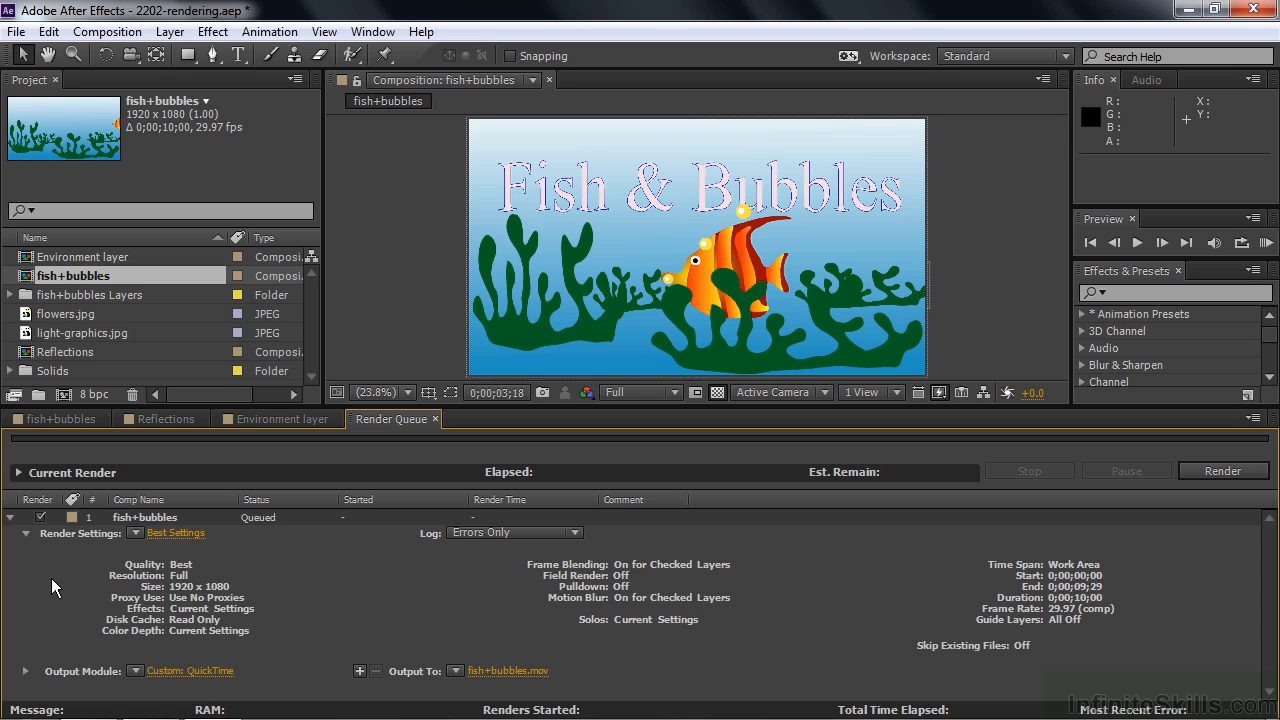
left_click(25, 533)
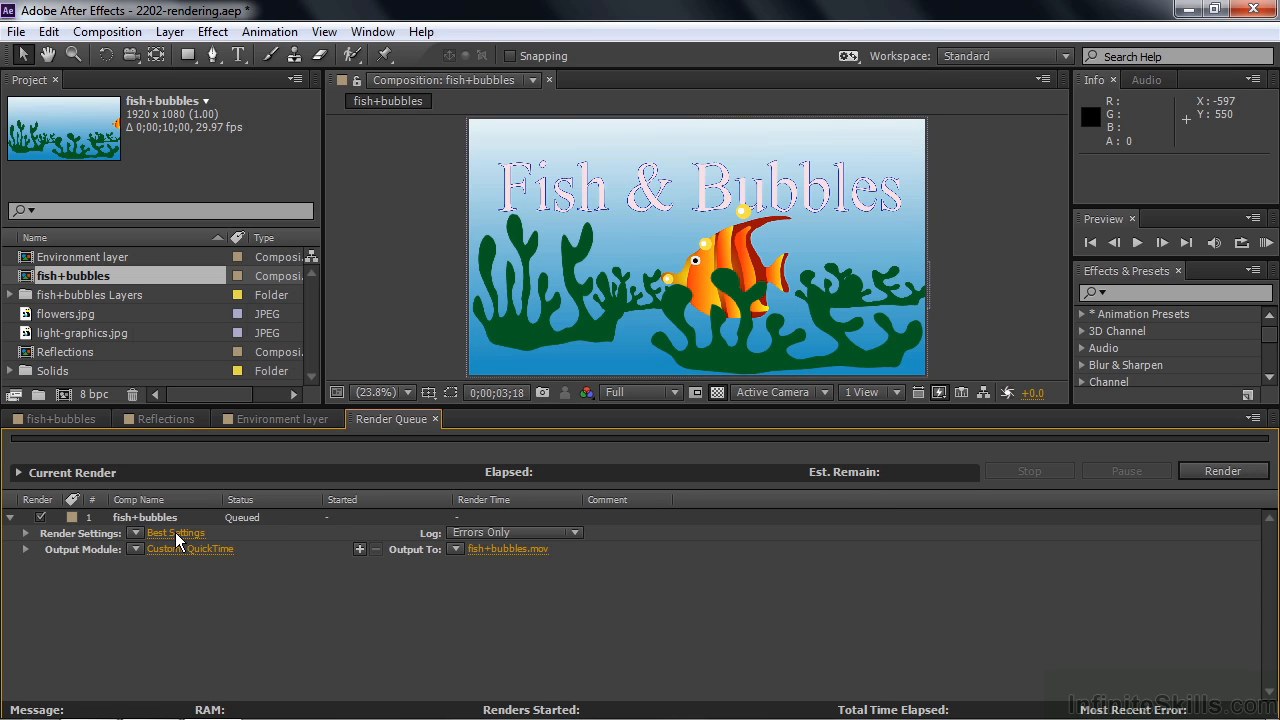
left_click(175, 532)
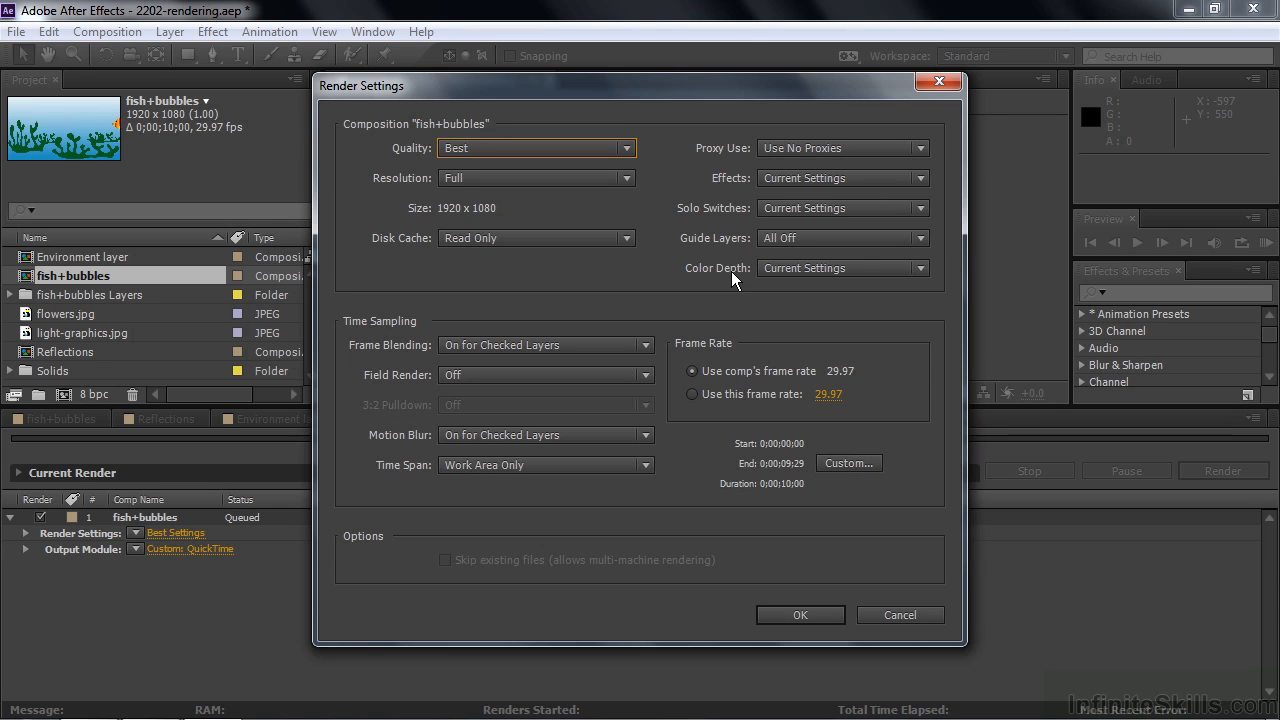
left_click(918, 268)
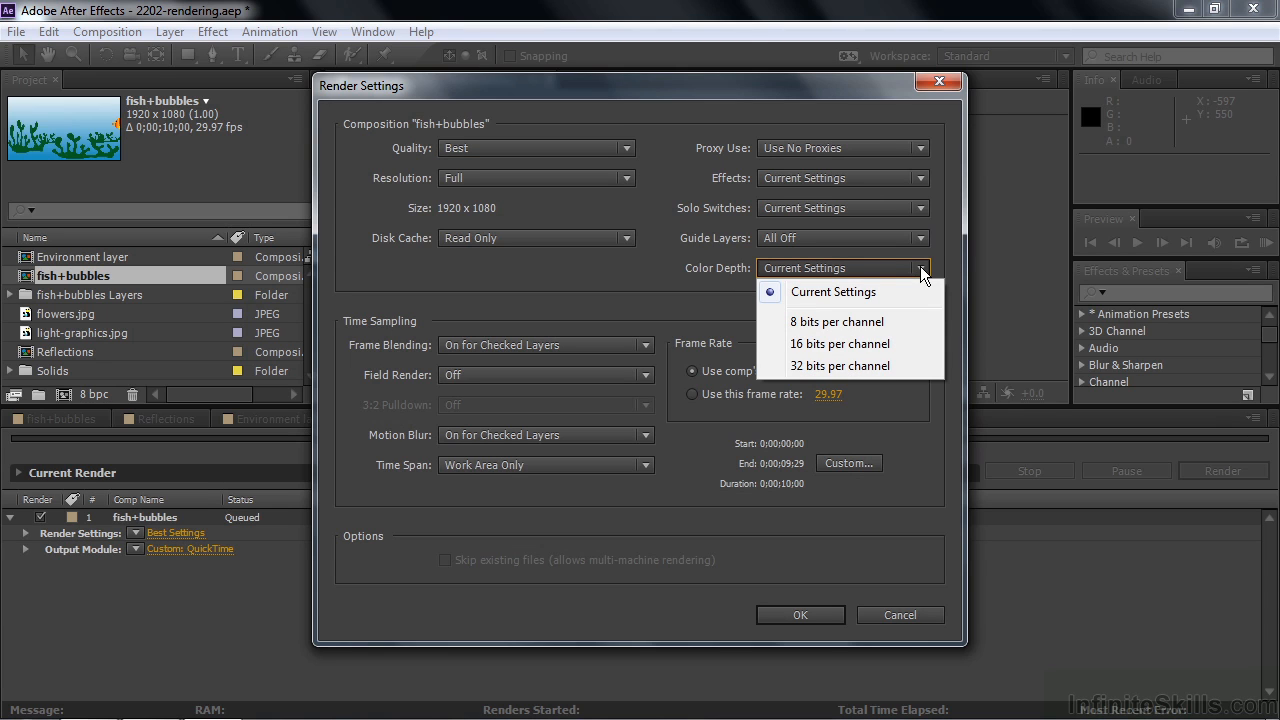
left_click(836, 343)
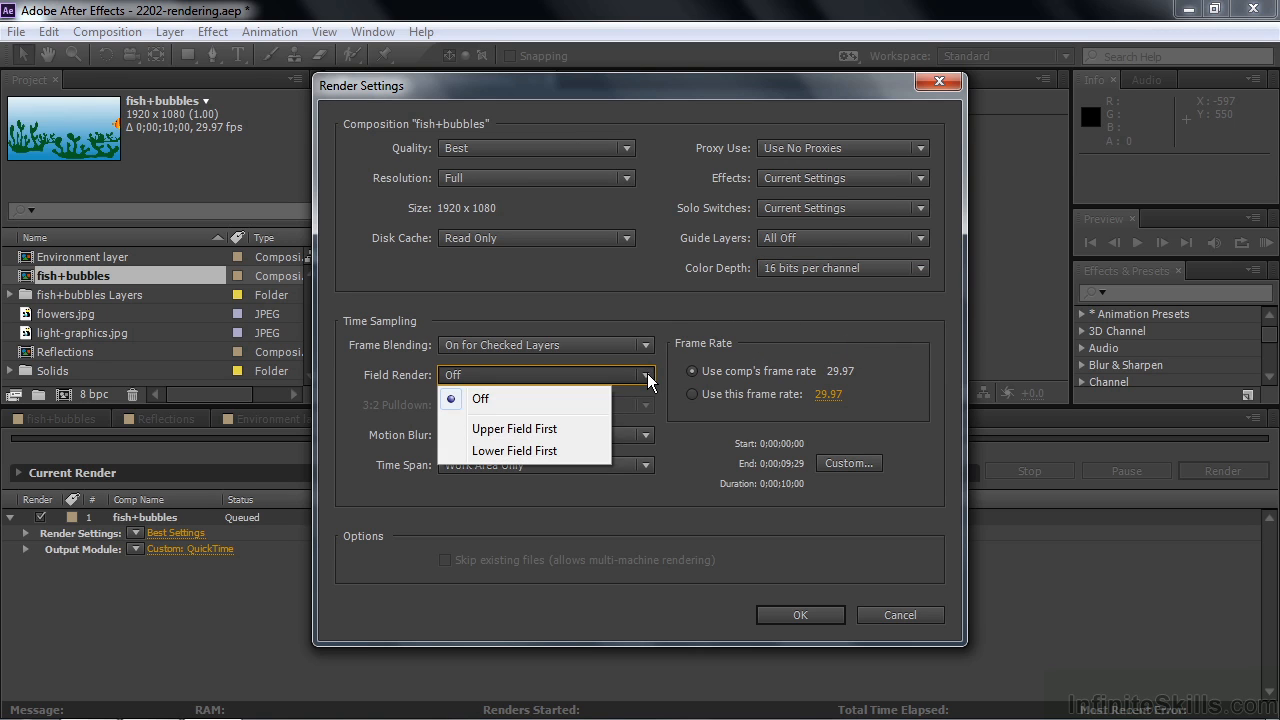
Step: Keep field rendering Off, set the time span to Length of Comp, and apply the render settings
left_click(520, 404)
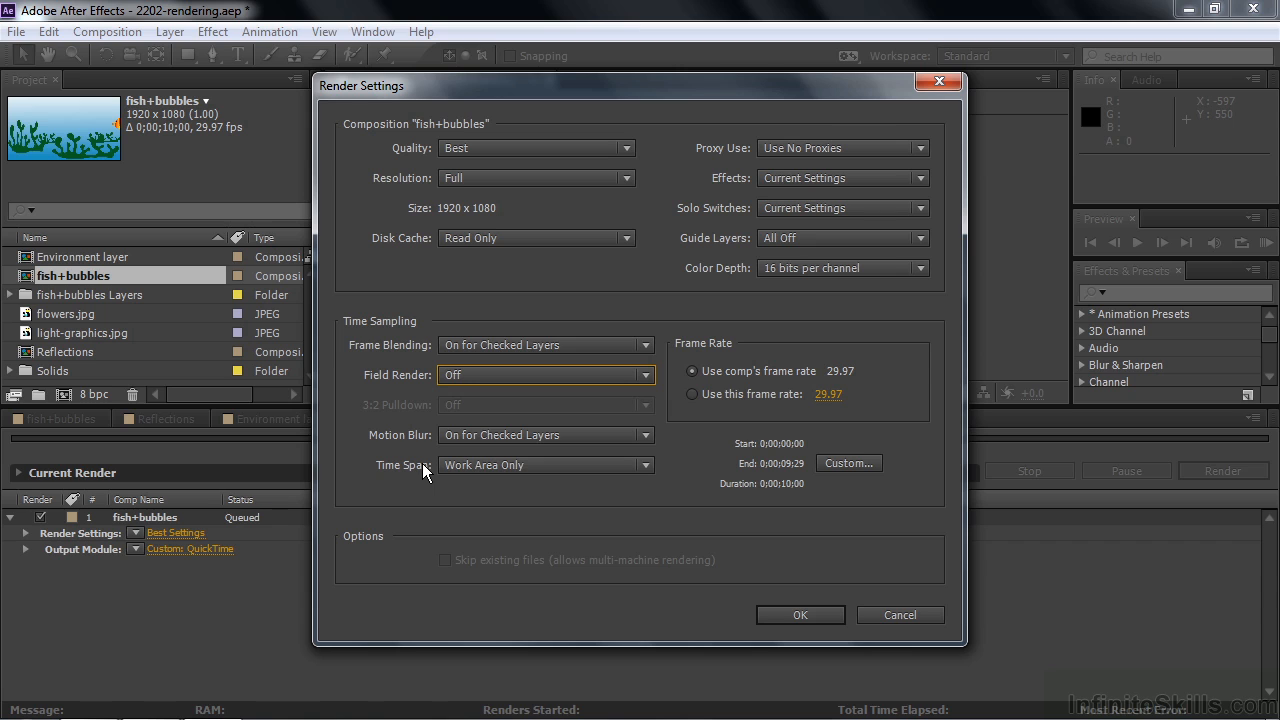
left_click(650, 465)
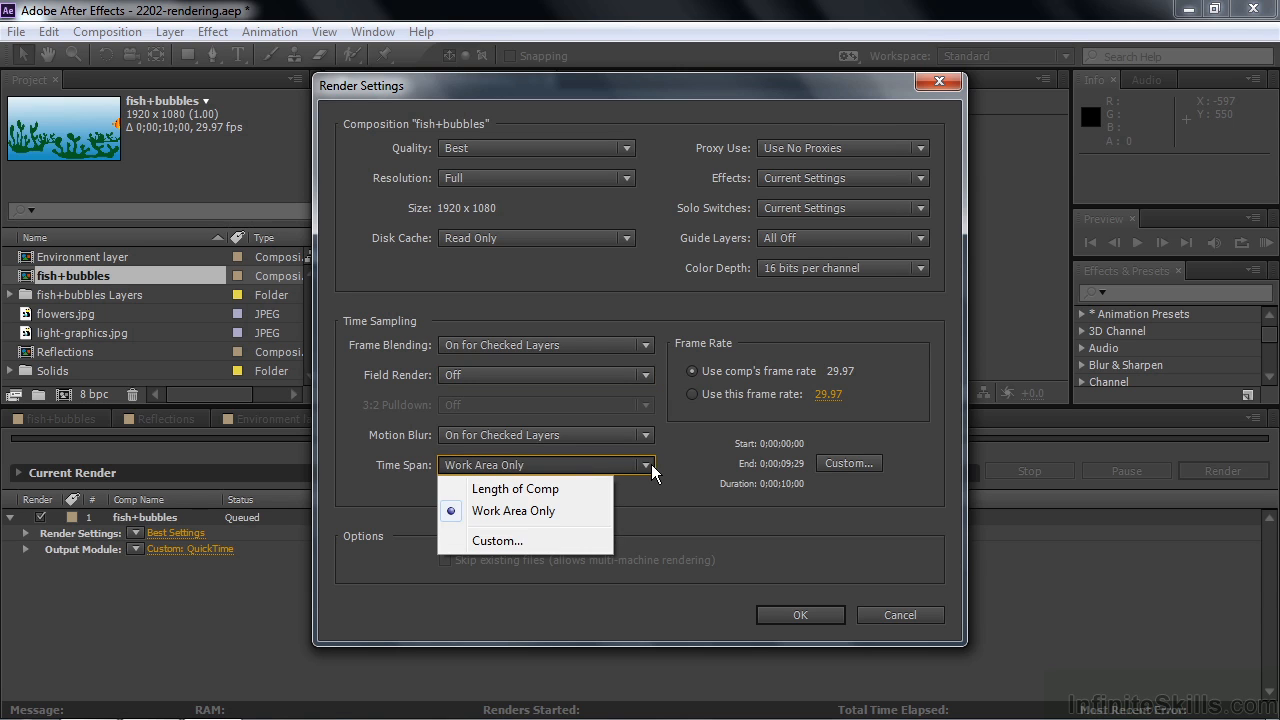
left_click(548, 489)
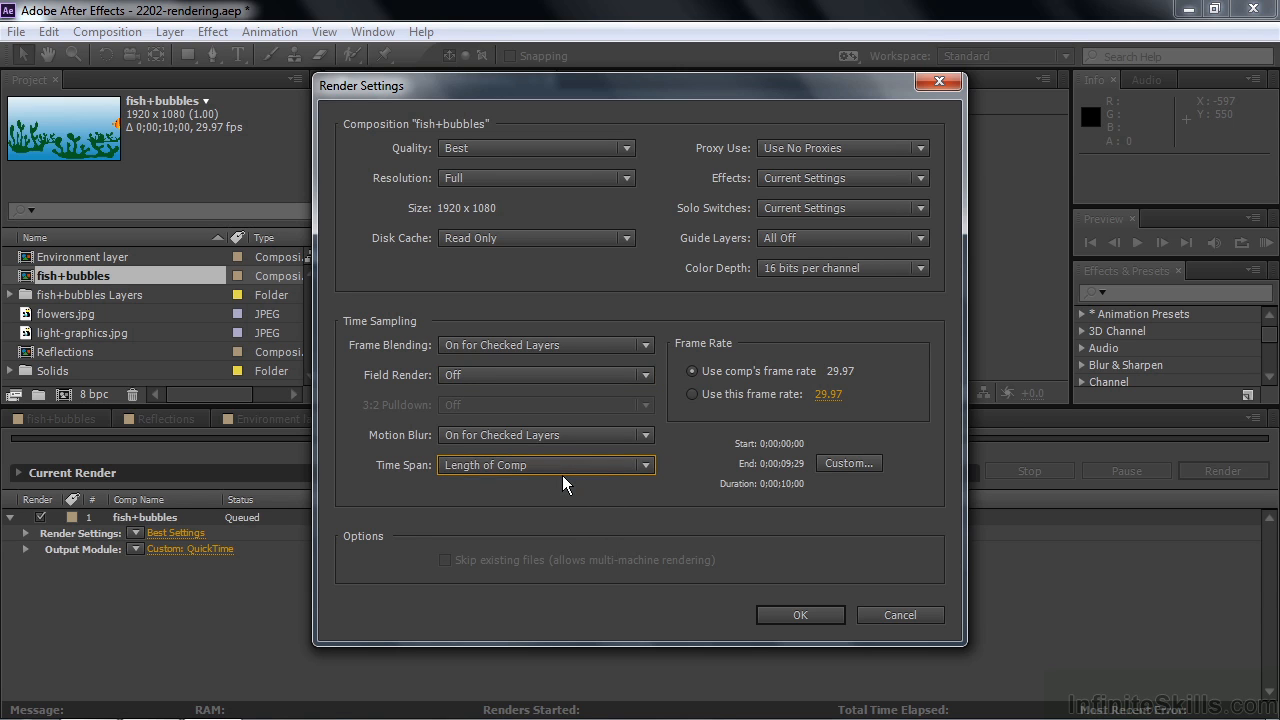
left_click(799, 615)
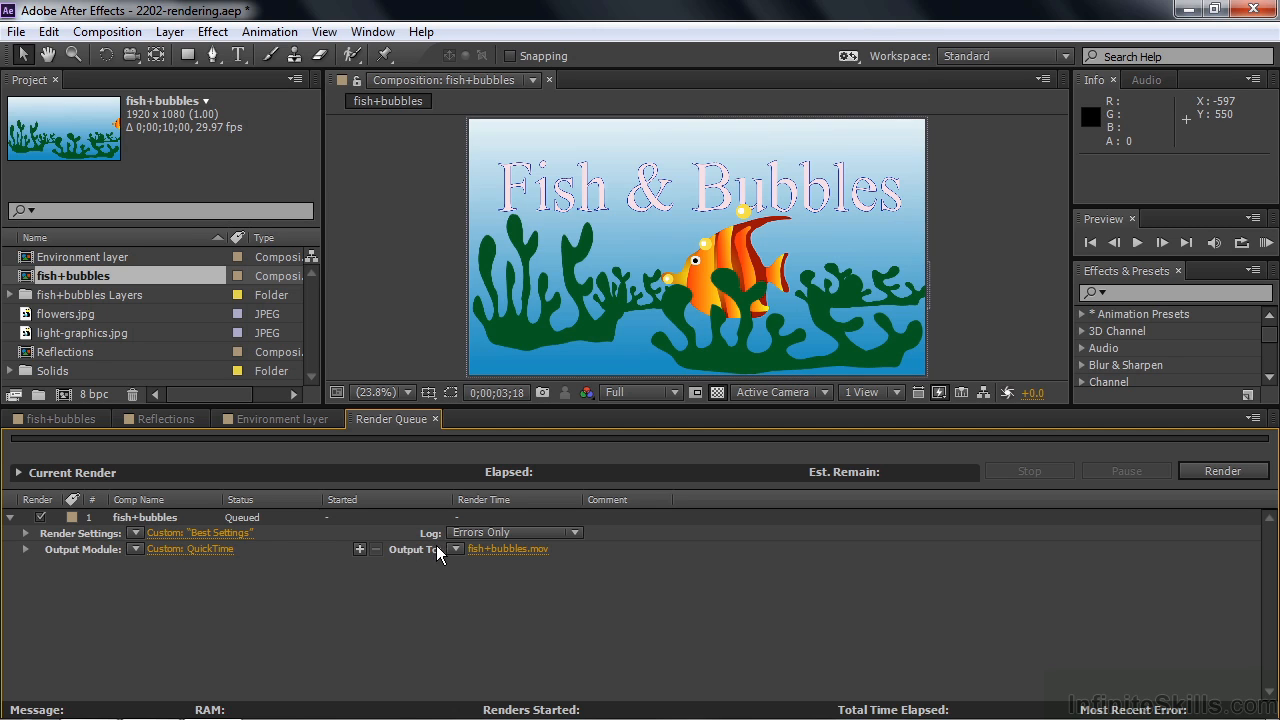
Step: Save the output as fish+bubbles.mov in the After Effects projects folder and start the render
left_click(490, 548)
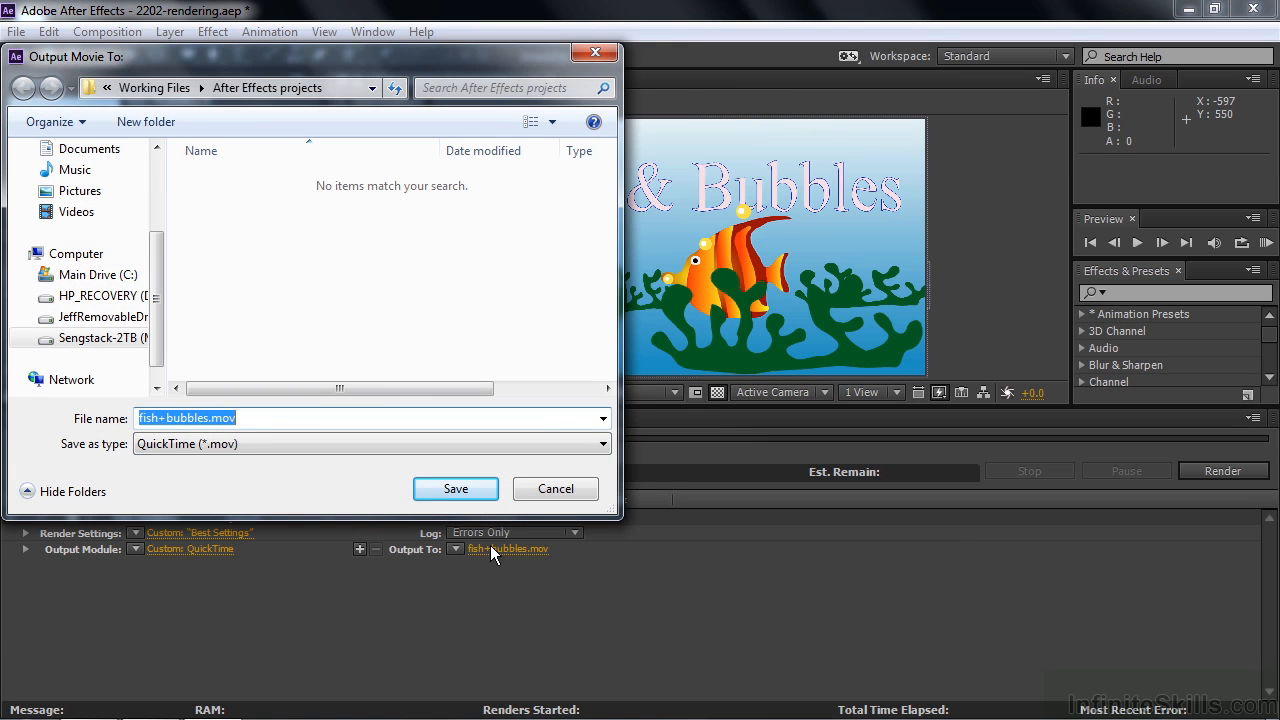
left_click(459, 491)
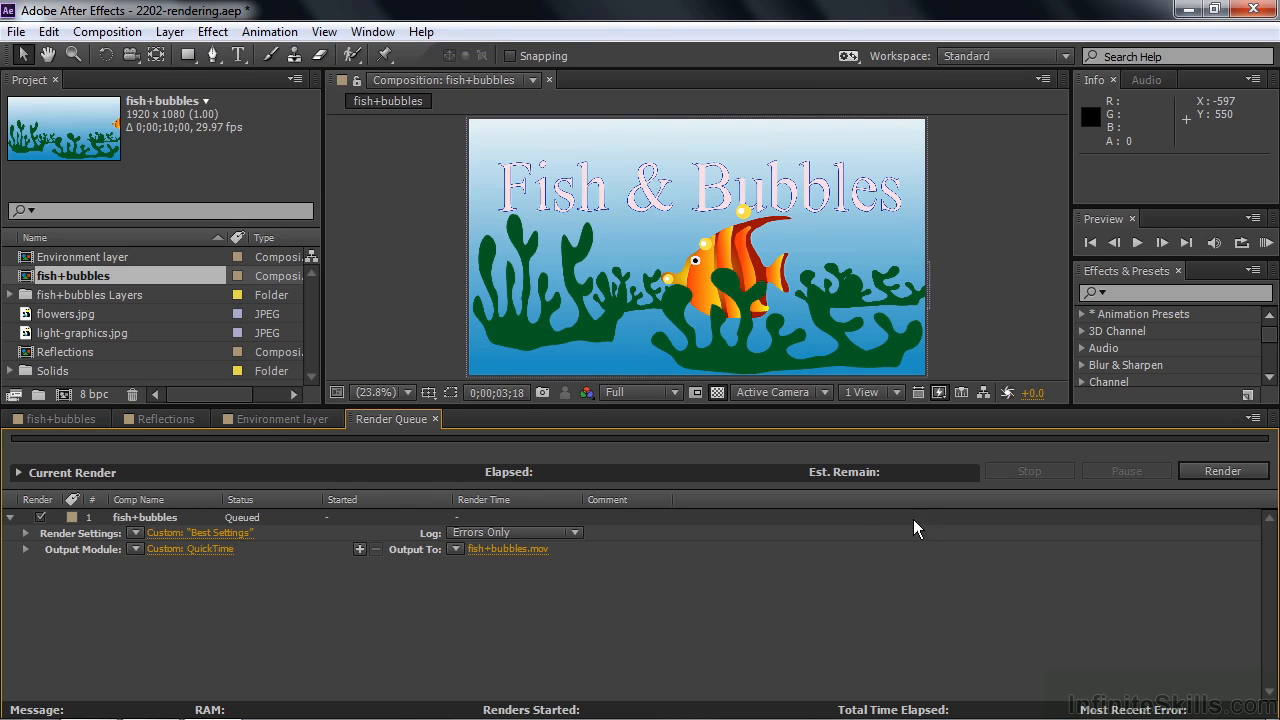
left_click(1222, 471)
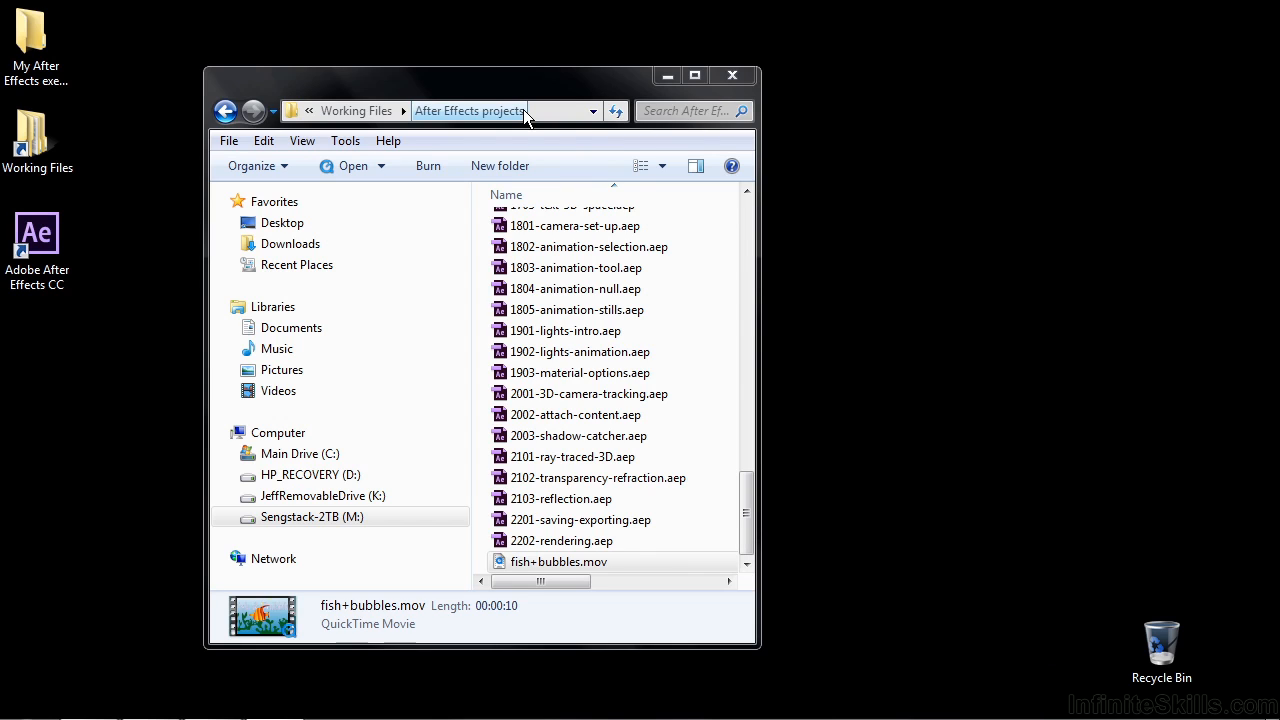
Step: Open the rendered fish+bubbles.mov from the After Effects projects folder and play it
double_click(501, 564)
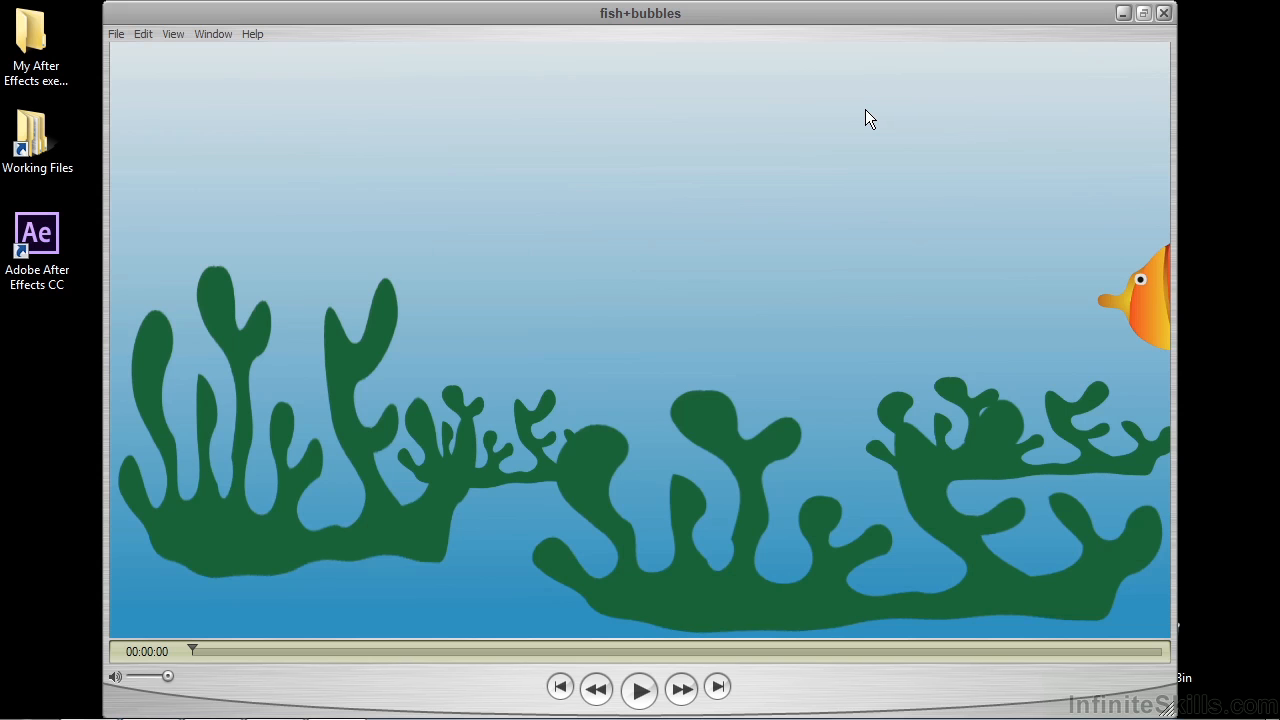
left_click(640, 690)
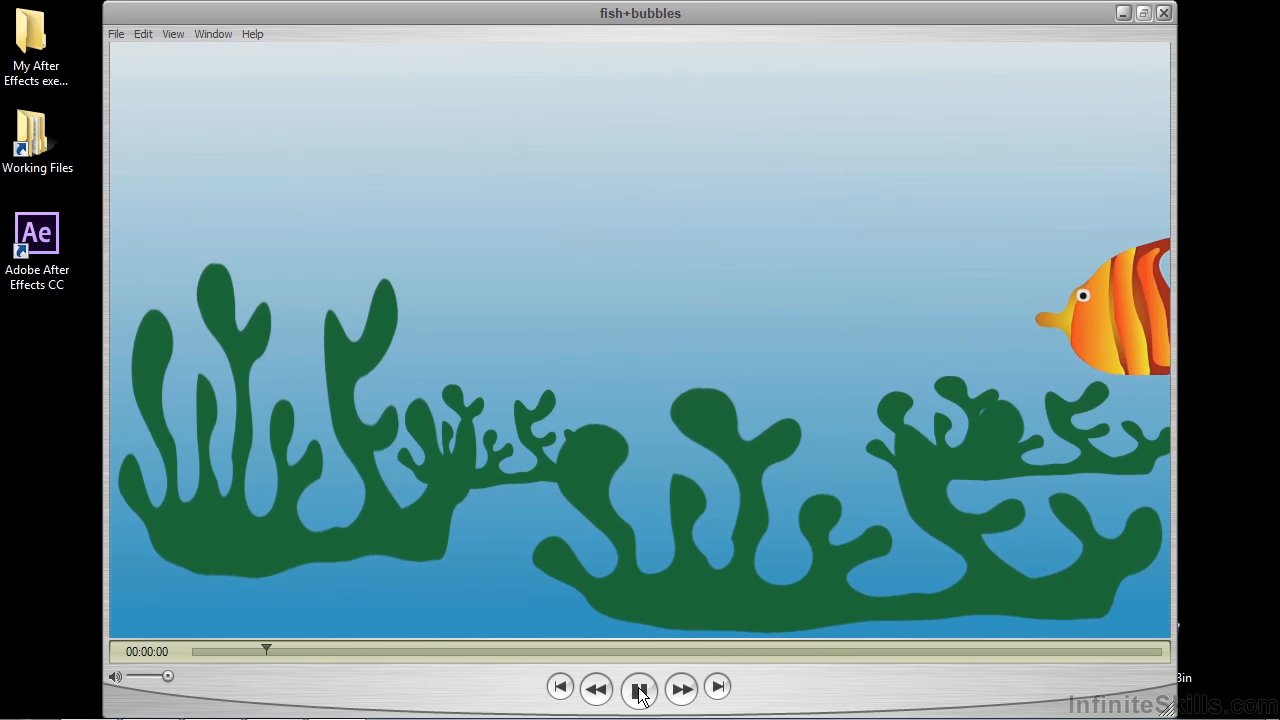